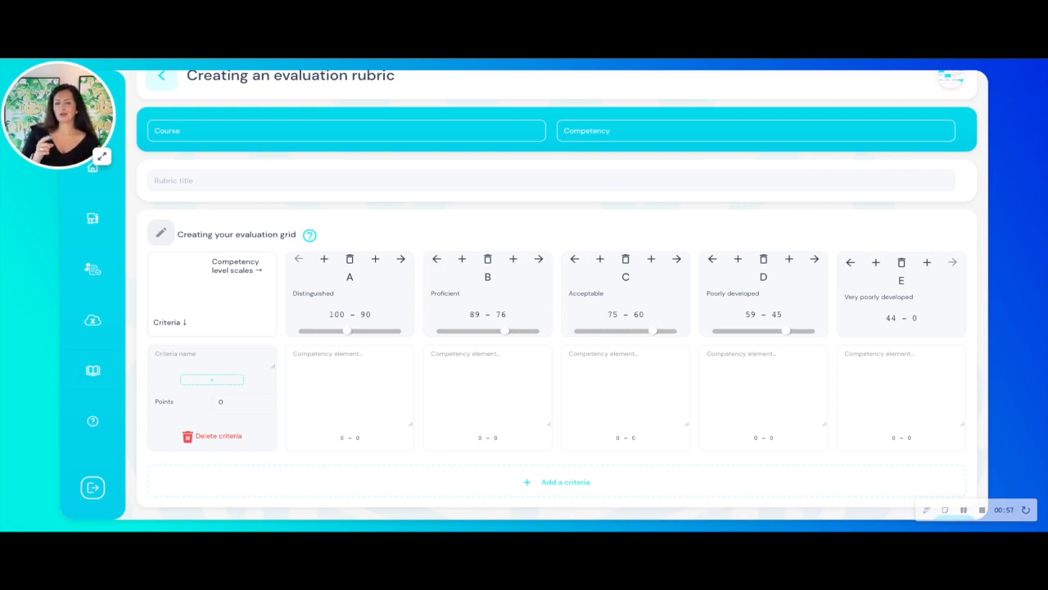
# - Return from the blank rubric to the evaluation rubrics list and display the shared rubrics
pyautogui.scroll(1, 562, 194)
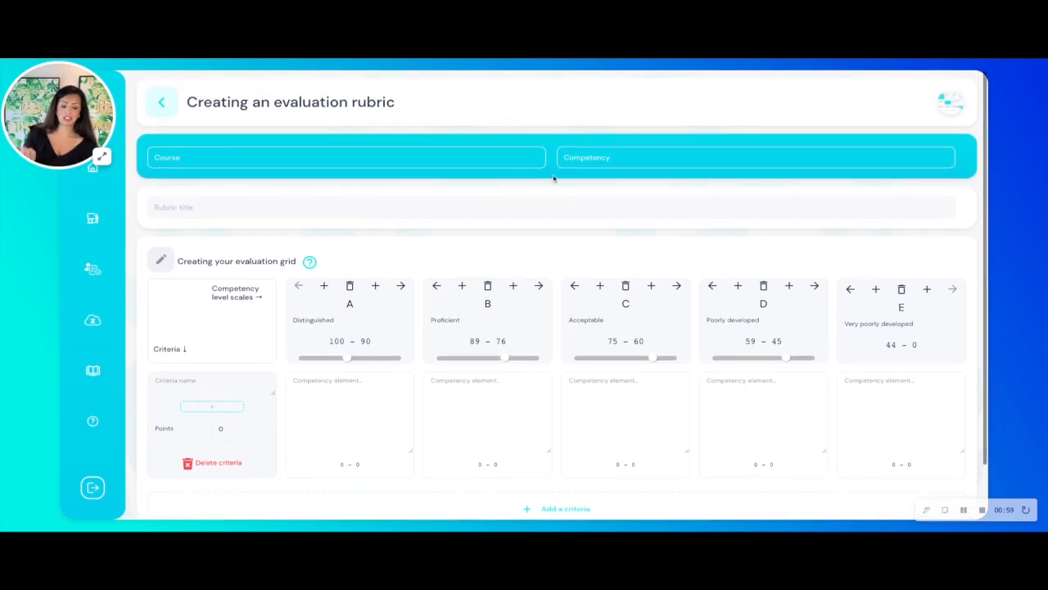
pyautogui.click(164, 103)
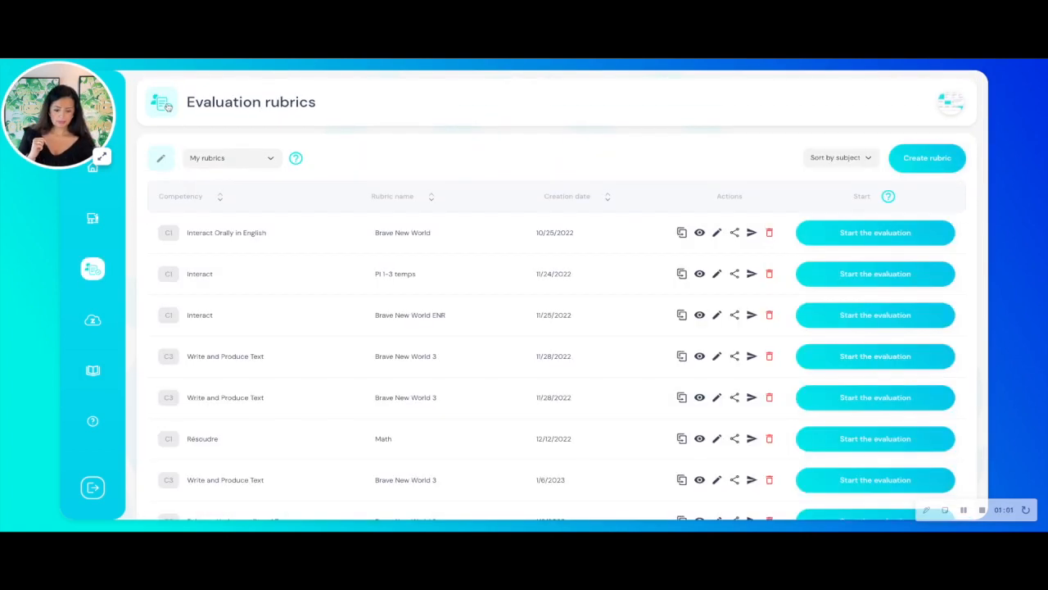
pyautogui.click(275, 167)
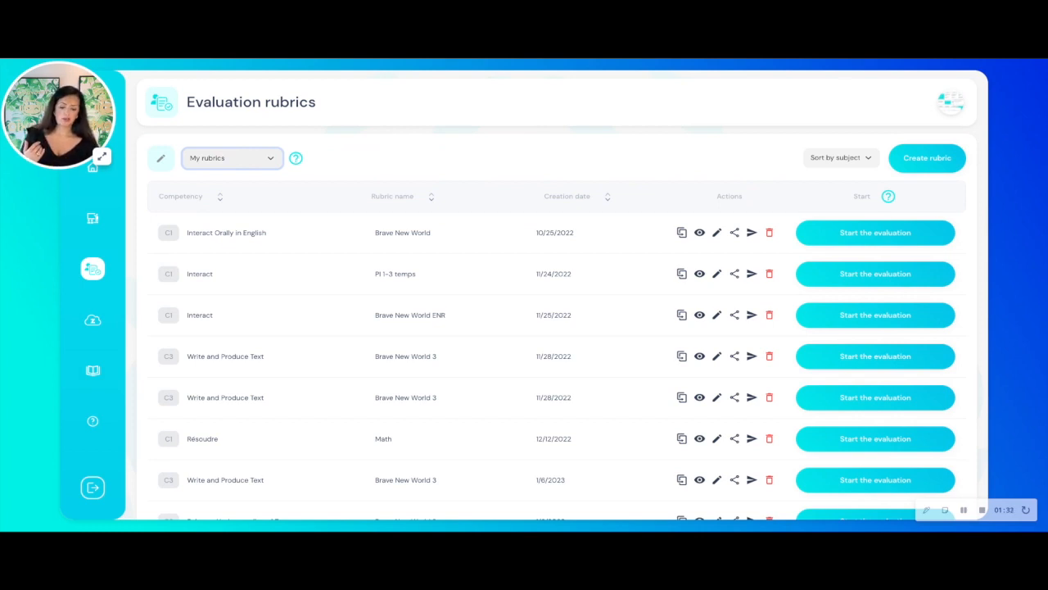
pyautogui.click(230, 185)
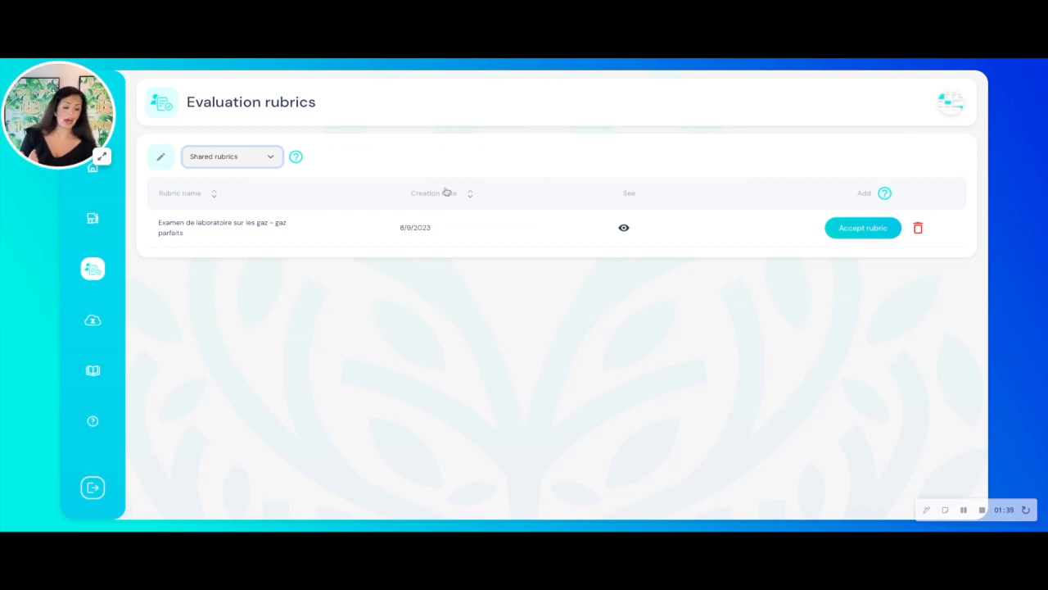
# - Preview the shared rubric "Examen de laboratoire sur les gaz - gaz parfaits" and close the preview
pyautogui.click(624, 229)
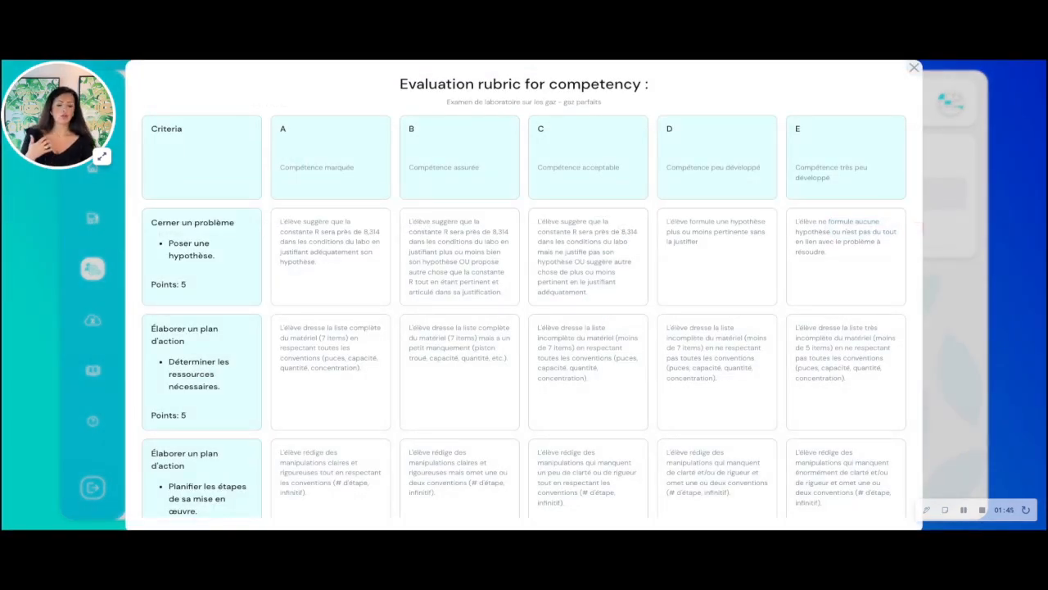
pyautogui.scroll(-3, 550, 238)
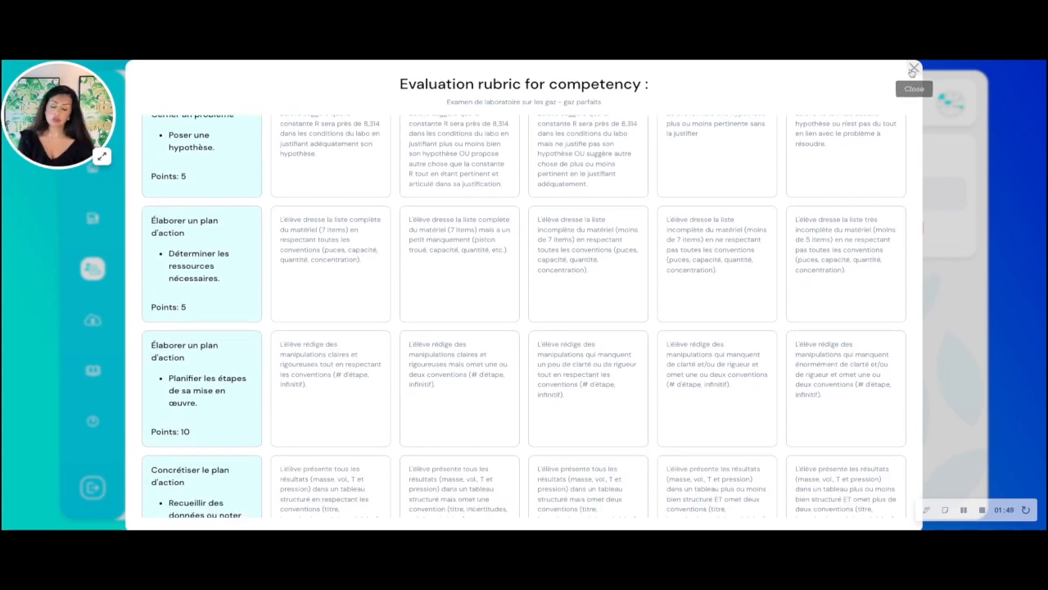
pyautogui.click(913, 69)
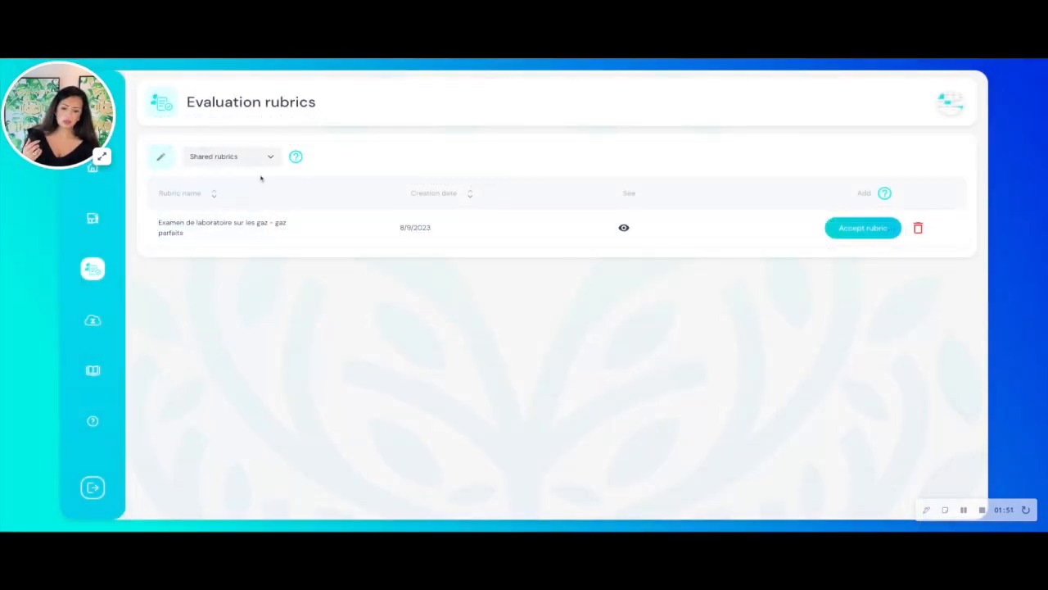
# - Display the Zelexio rubrics and preview "ENGLISH - Comparison Essay: Competency 3- Writes and Produces Text", closing the preview when done
pyautogui.click(261, 158)
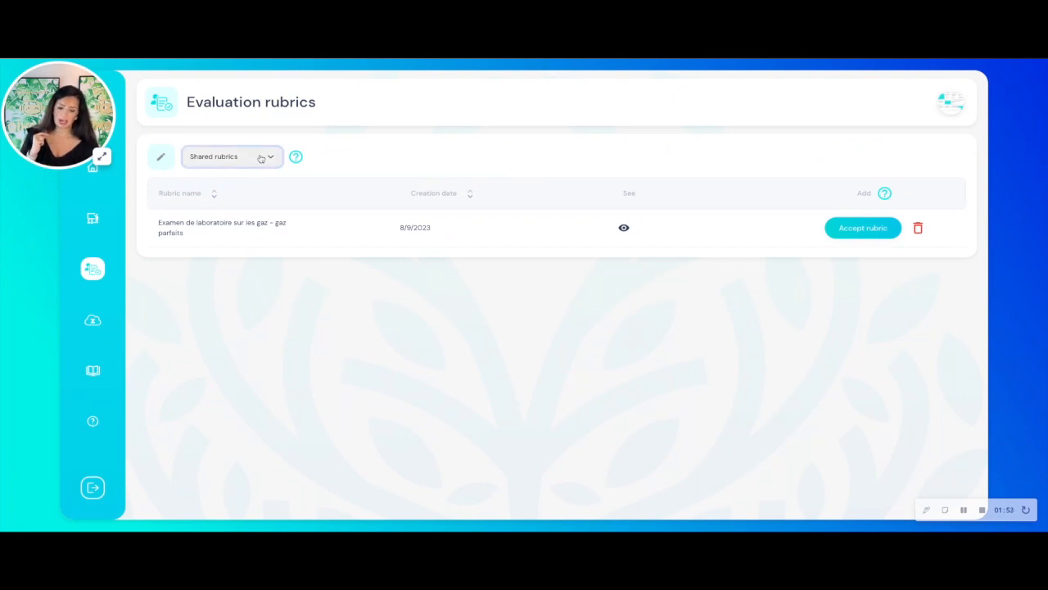
pyautogui.click(235, 172)
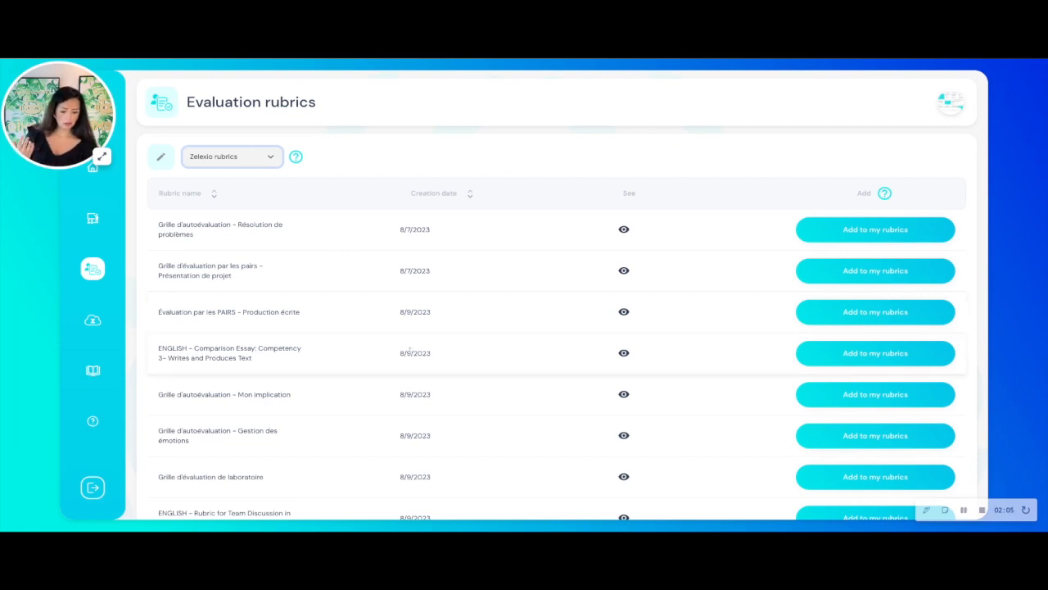
pyautogui.click(624, 357)
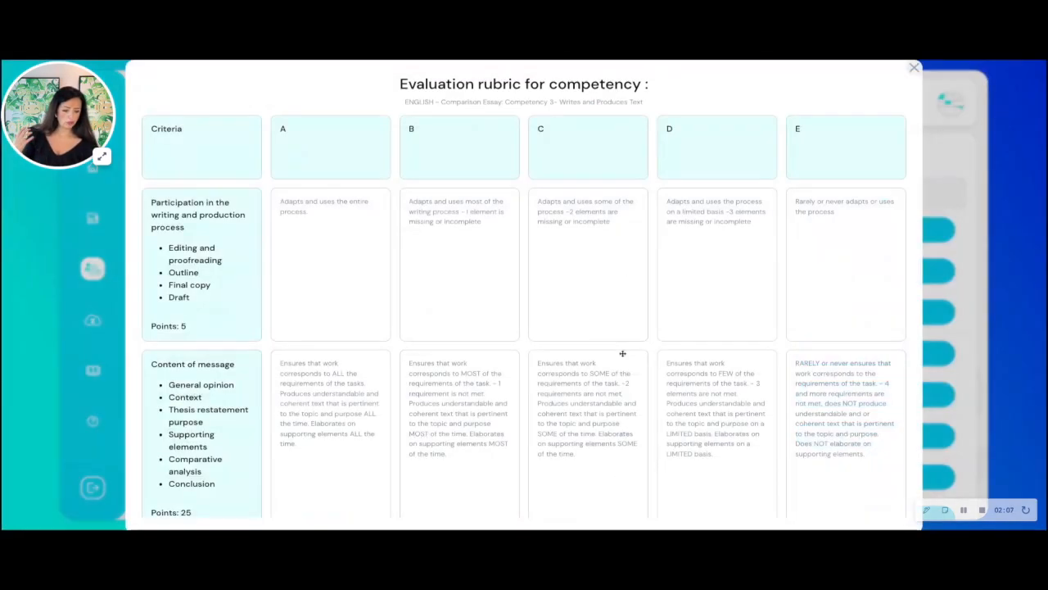
pyautogui.scroll(-3, 622, 353)
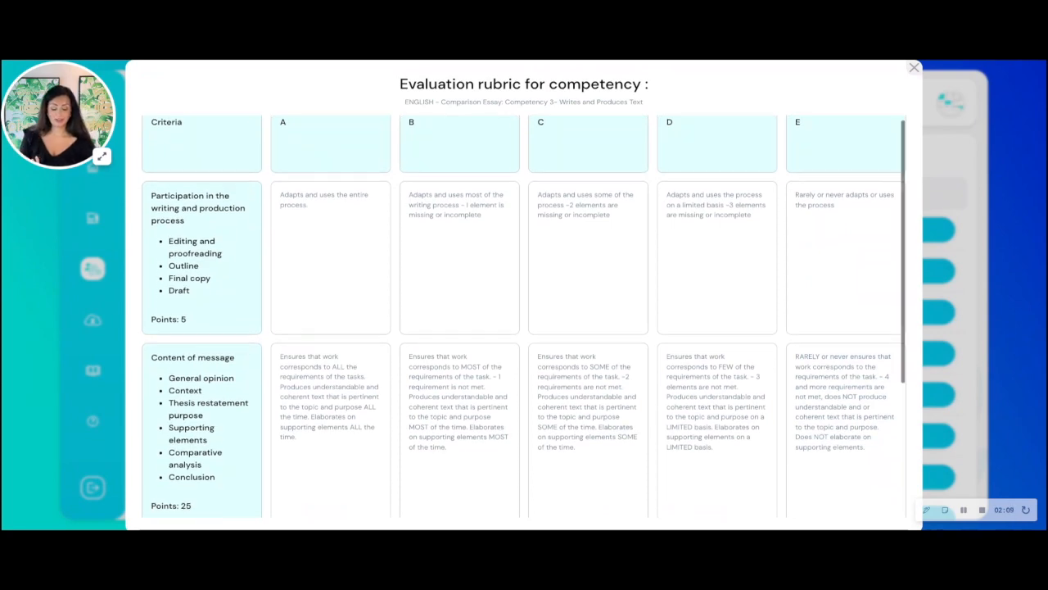
pyautogui.scroll(3, 597, 327)
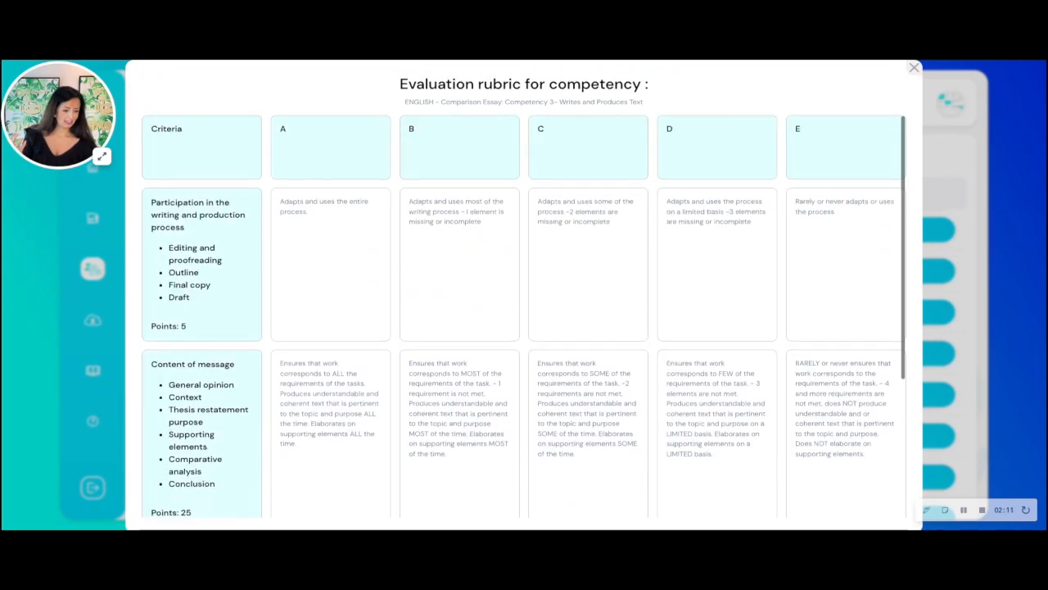
pyautogui.click(914, 67)
# - Add the ENGLISH - Comparison Essay rubric to my rubrics with course Anglais ENR - Secondaire 5 and competency Interact
pyautogui.click(856, 363)
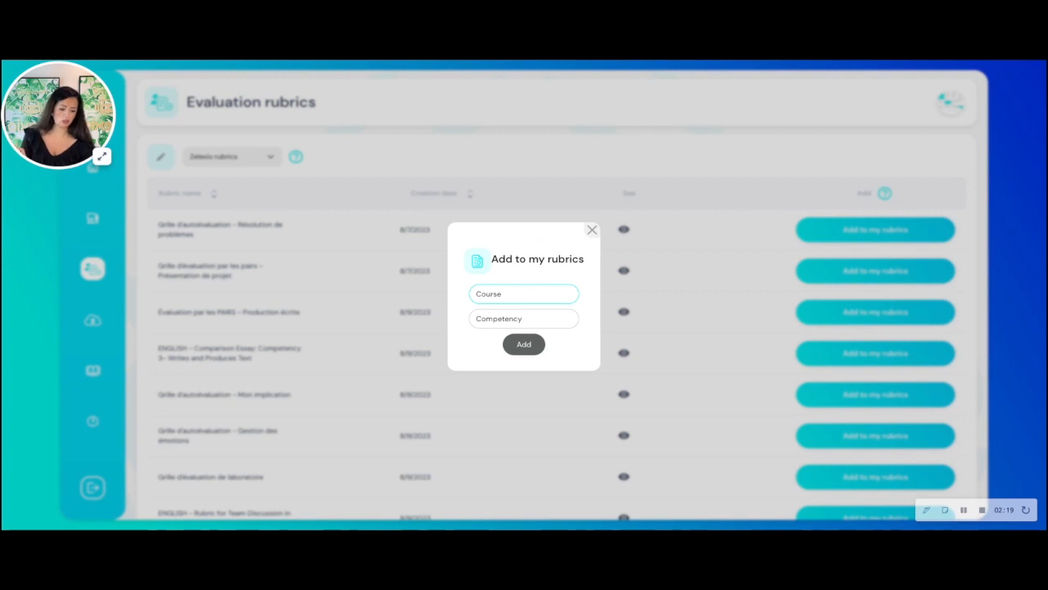
pyautogui.click(525, 312)
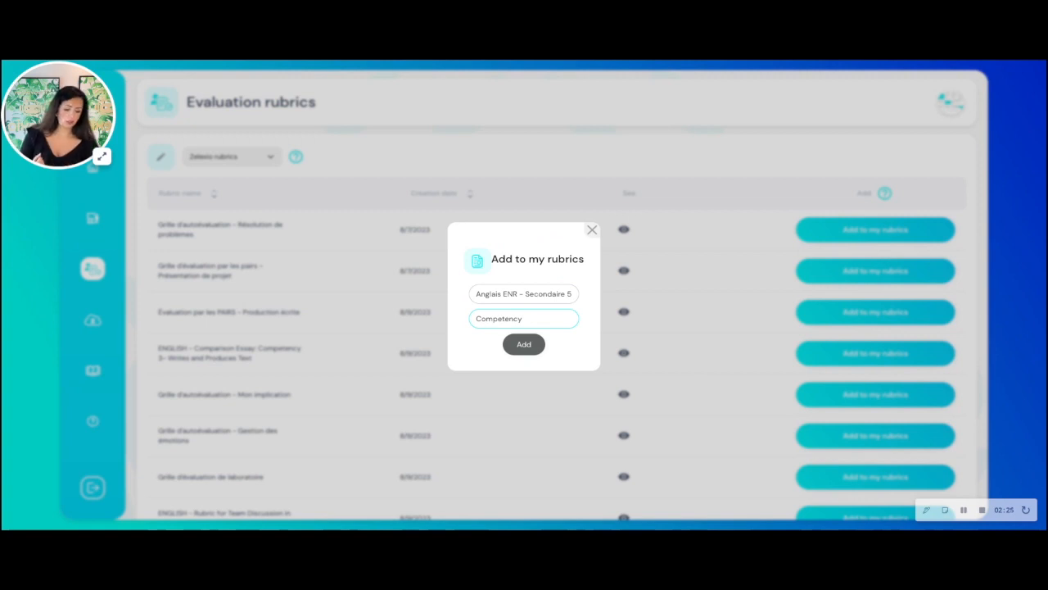
pyautogui.click(515, 339)
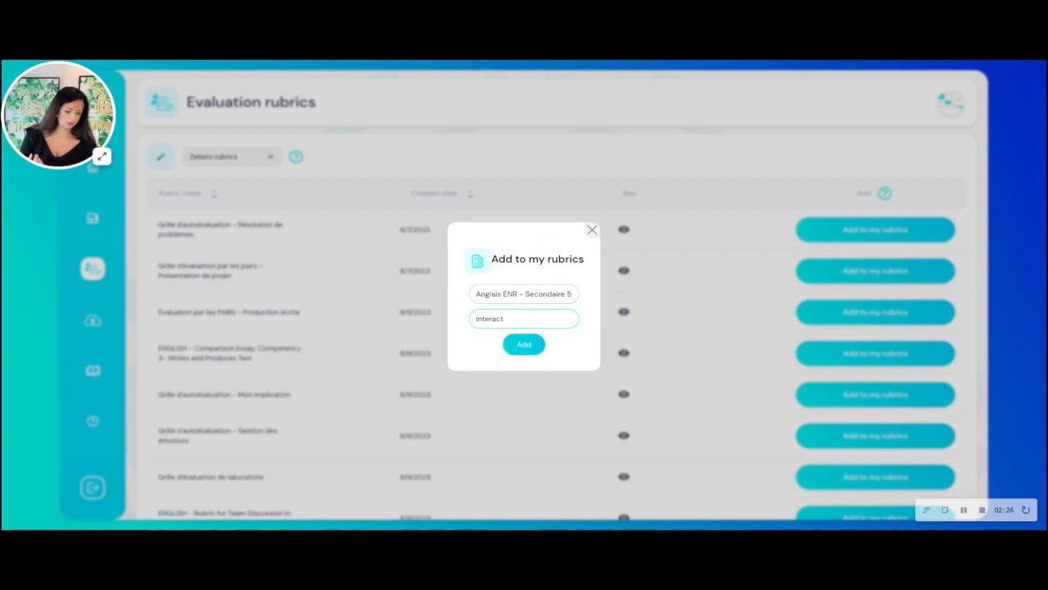
pyautogui.click(515, 347)
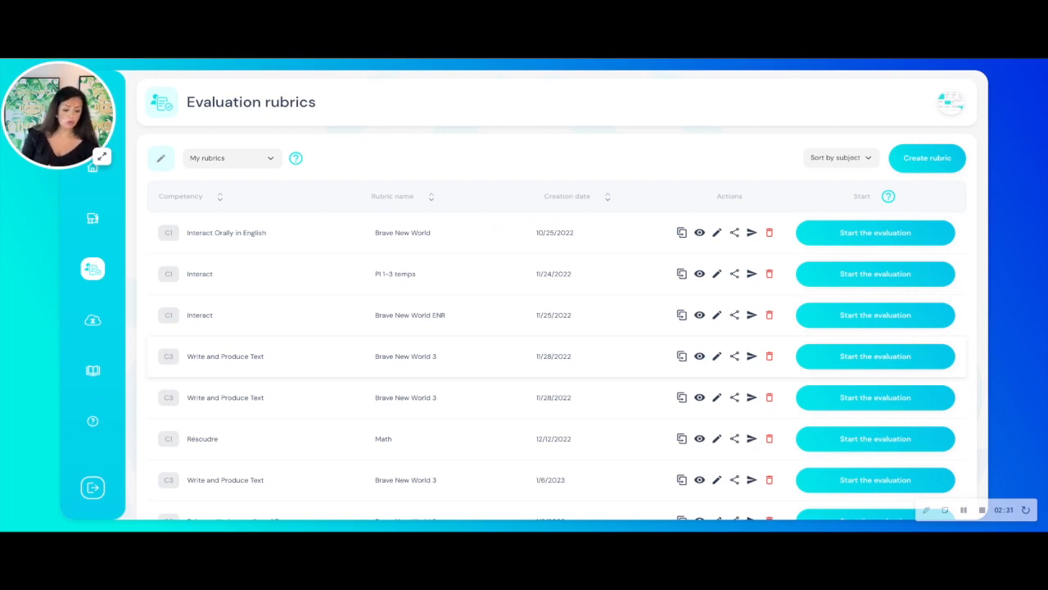
# - Open the last Comparison Essay rubric in my rubrics for editing and delete its E and D columns
pyautogui.scroll(-15, 557, 328)
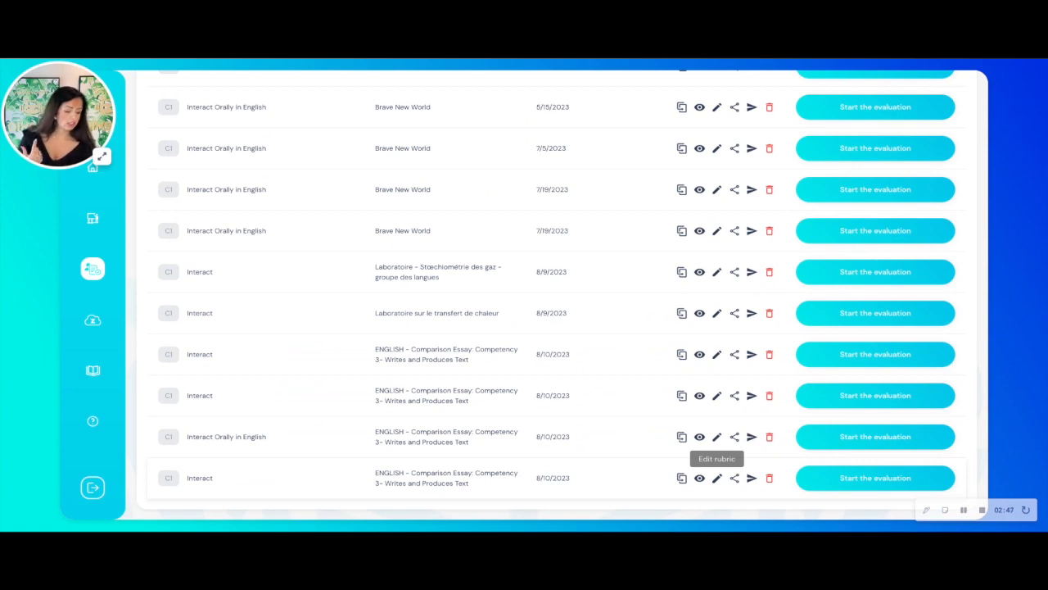
pyautogui.click(716, 477)
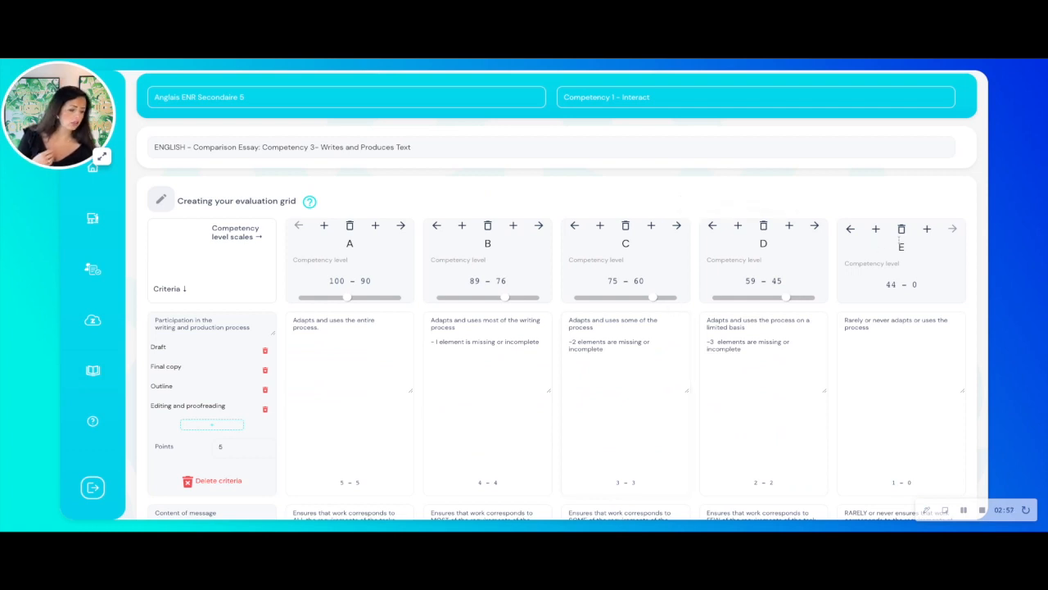
pyautogui.click(902, 232)
pyautogui.click(889, 231)
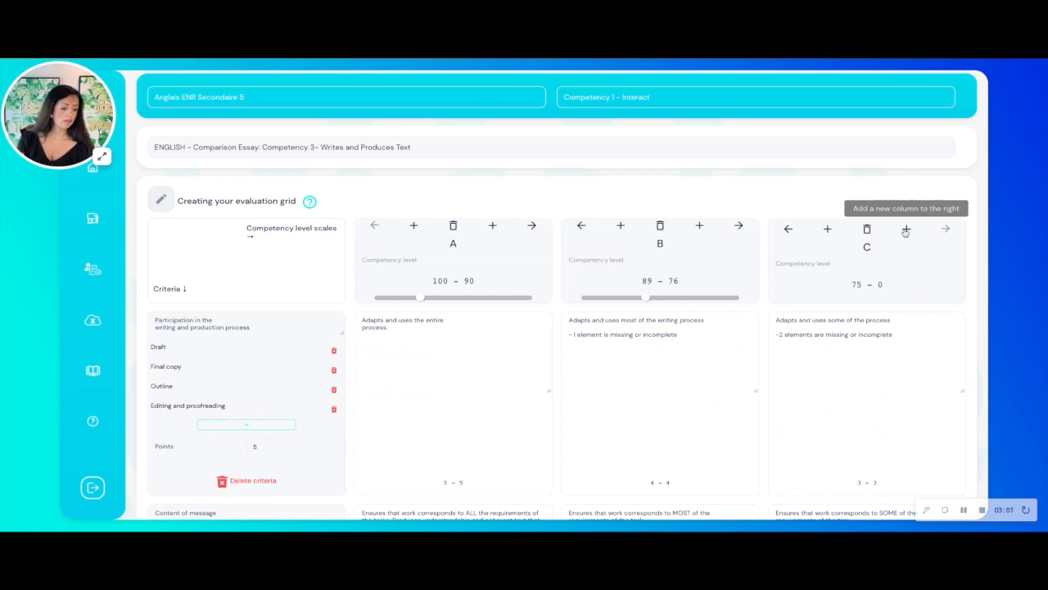
# - Add a blank column after C, swap it with column C, and delete the blank column
pyautogui.click(905, 230)
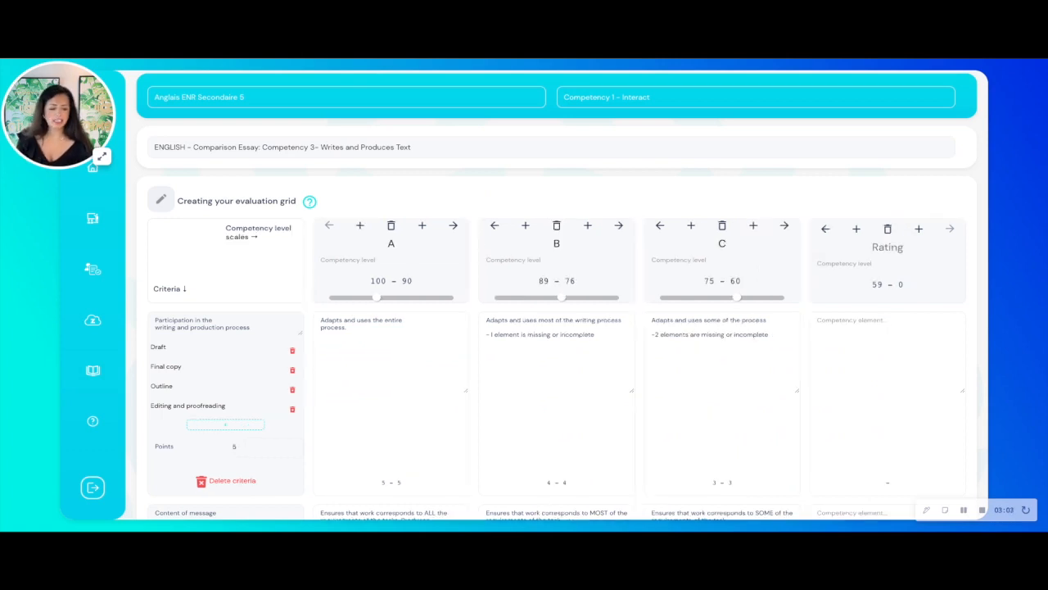
pyautogui.click(784, 225)
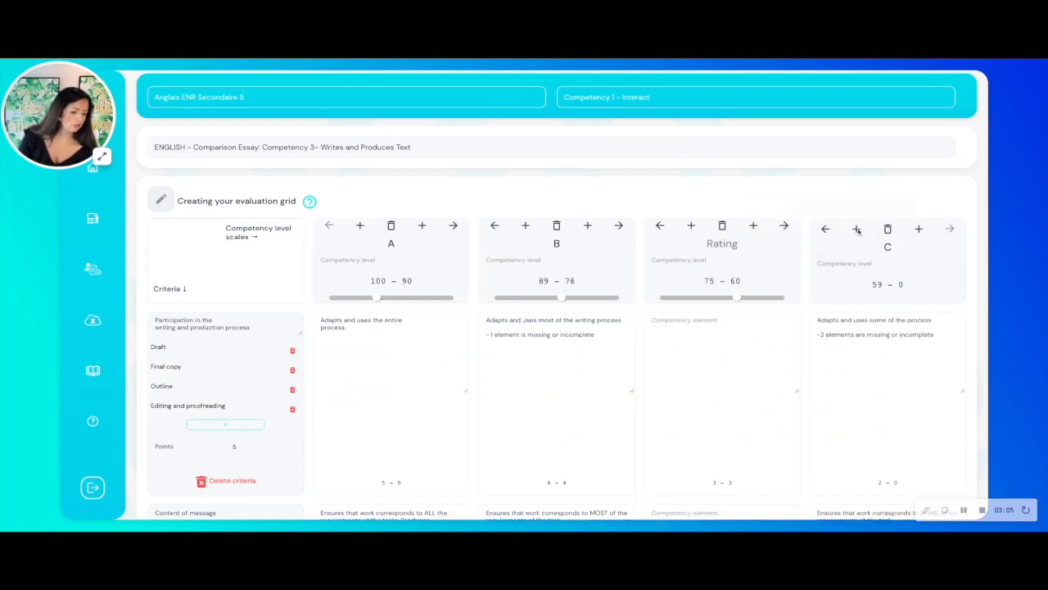
pyautogui.click(722, 226)
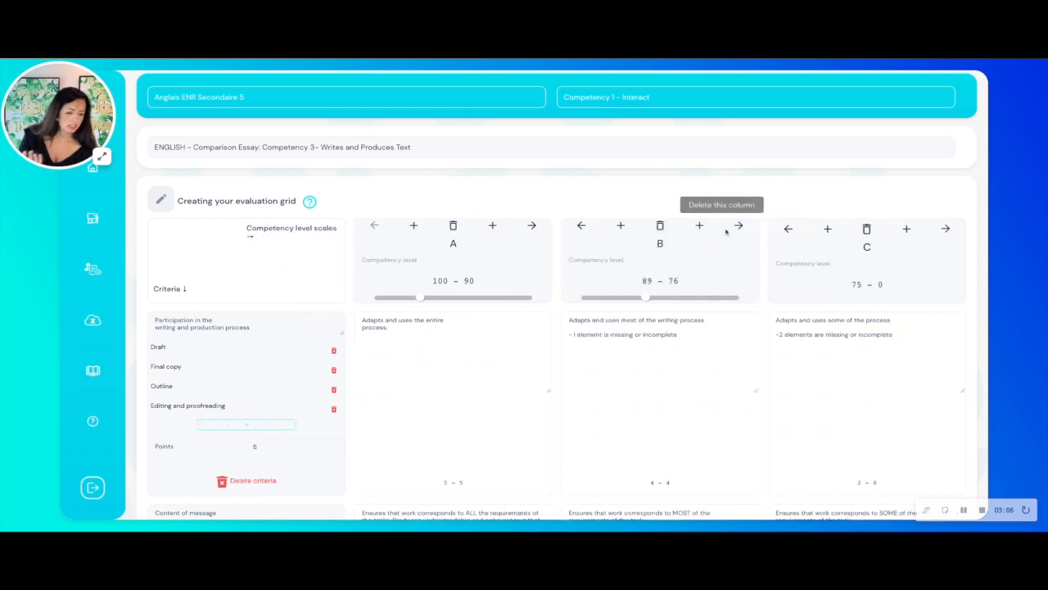
# - Replace the rating label of column A with ":-)"
pyautogui.click(461, 243)
pyautogui.press('BackSpace')
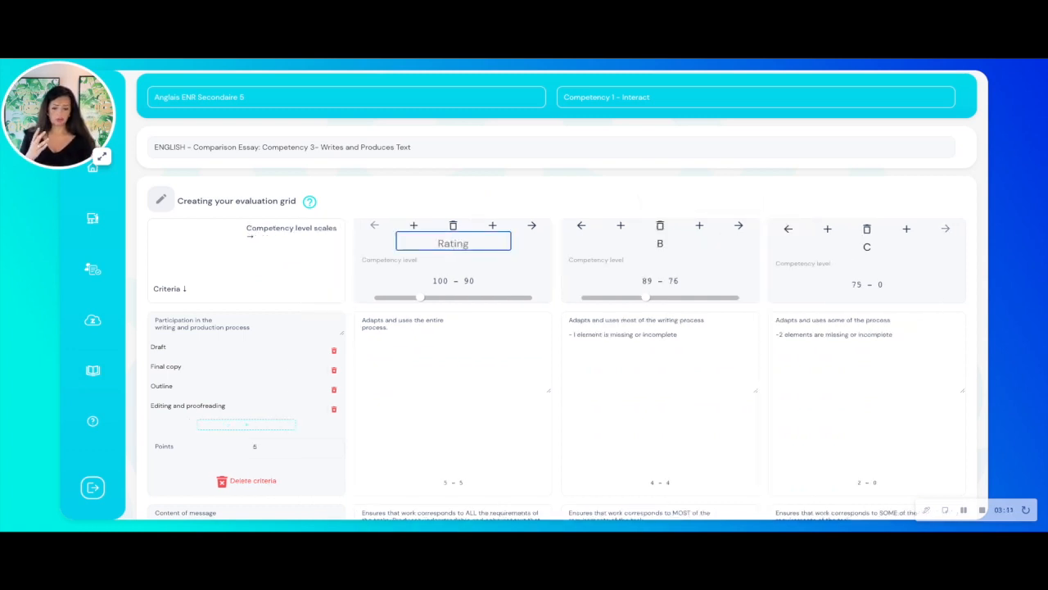
pyautogui.write('5')
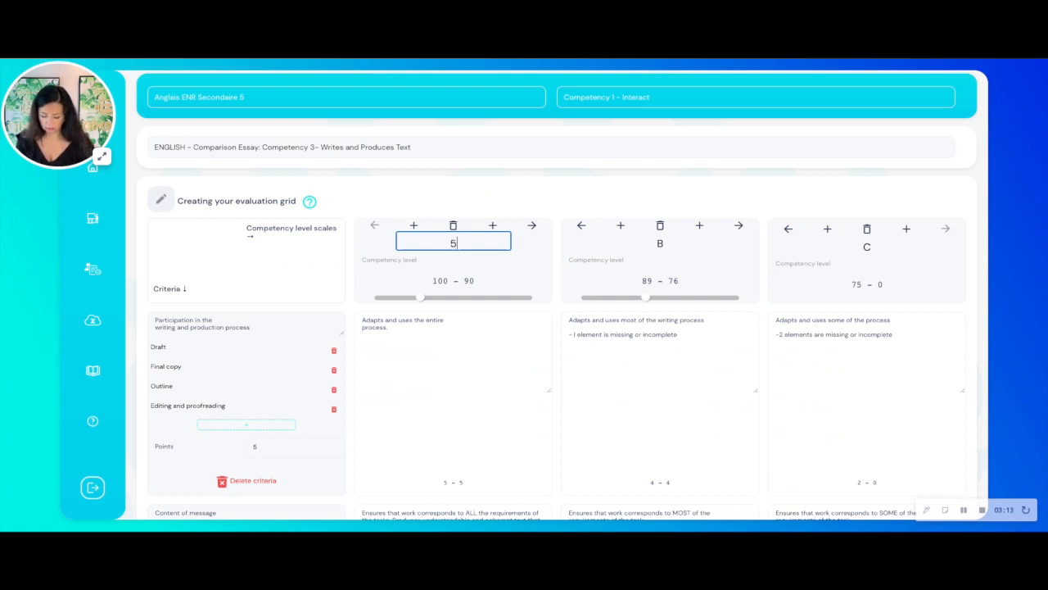
pyautogui.press('BackSpace')
pyautogui.write(':-)')
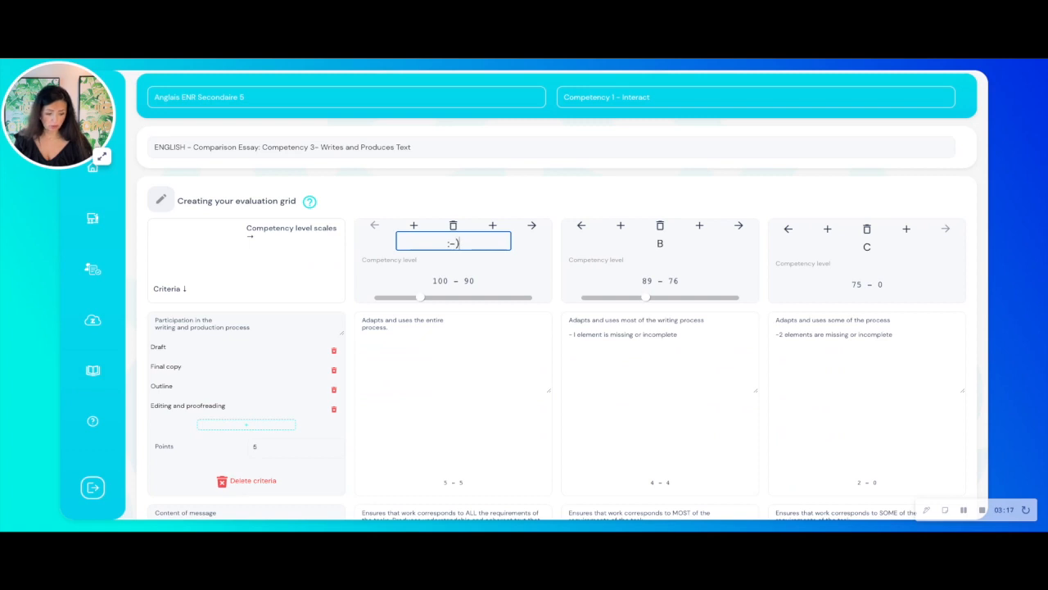
# - Set the competency level to Compétence marquée for the first two columns and to Distinguished for column C
pyautogui.click(432, 261)
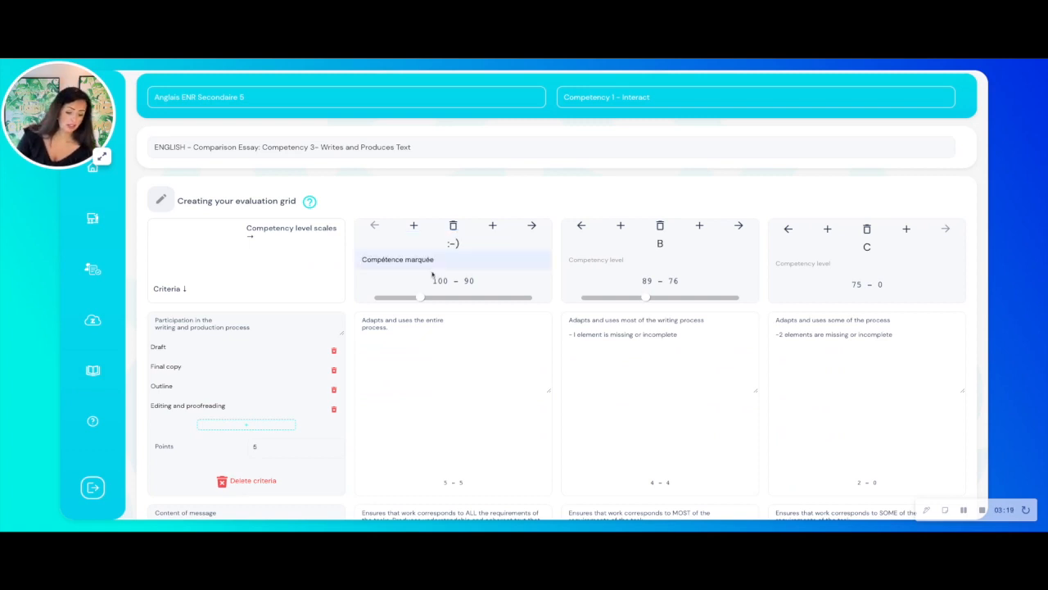
pyautogui.click(446, 287)
pyautogui.click(578, 262)
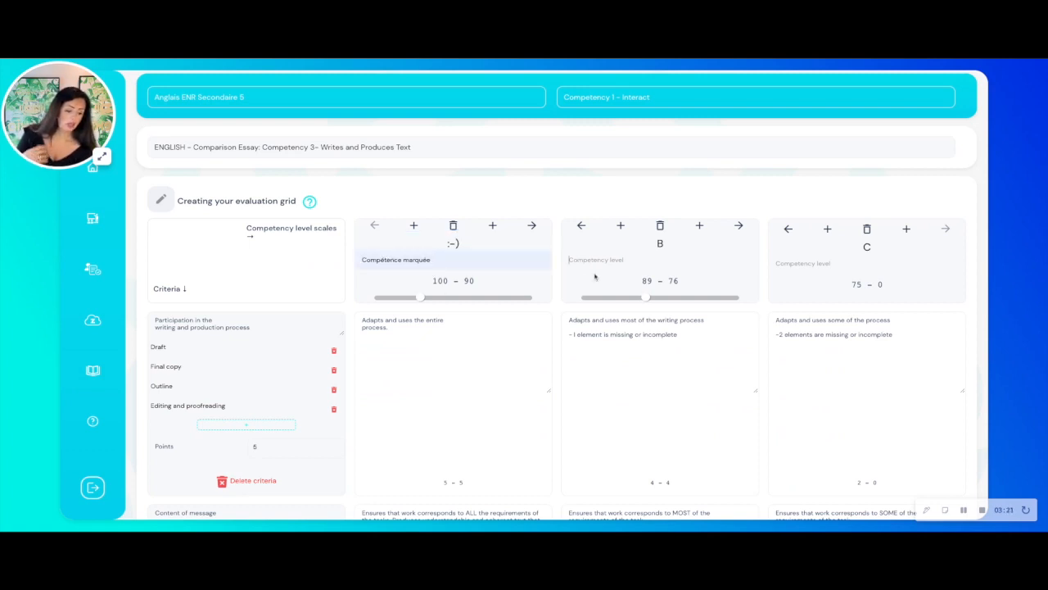
pyautogui.click(621, 284)
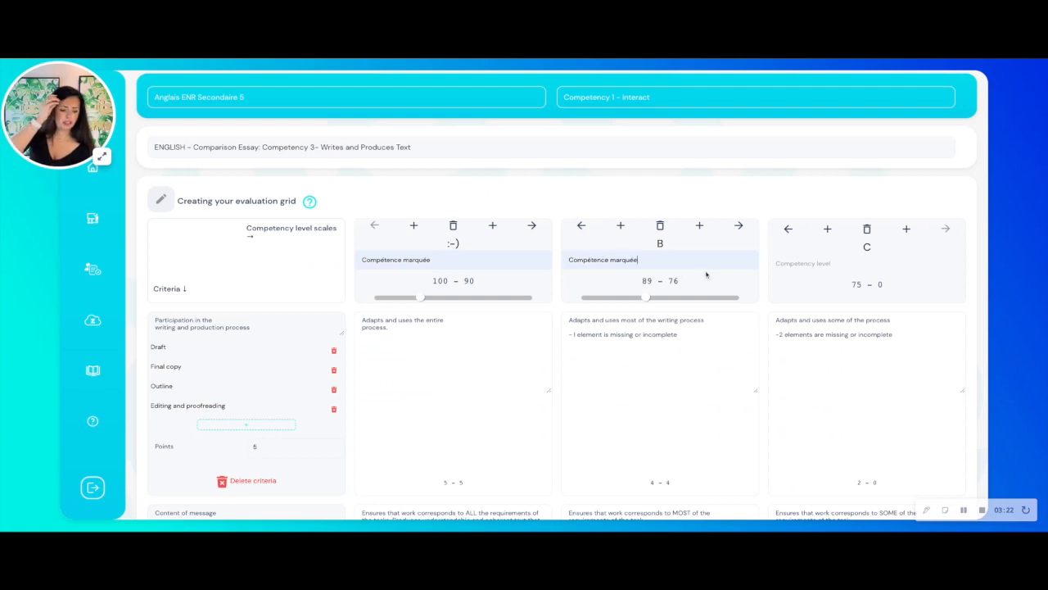
pyautogui.click(825, 301)
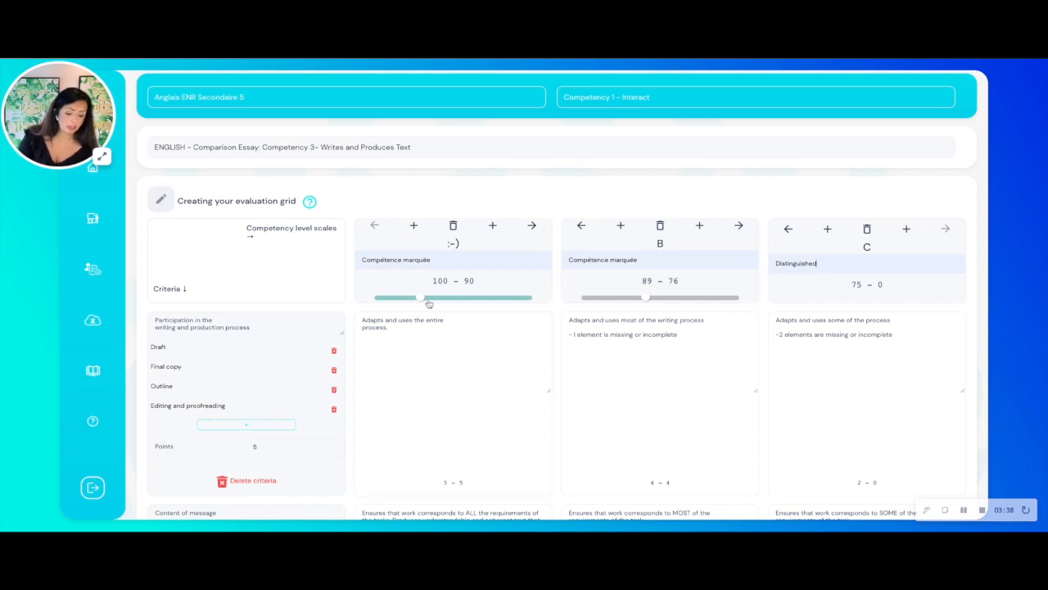
# - Adjust the grade ranges to 100–80 for the first column and 79–52 for column B
pyautogui.moveTo(421, 299); pyautogui.dragTo(458, 299)
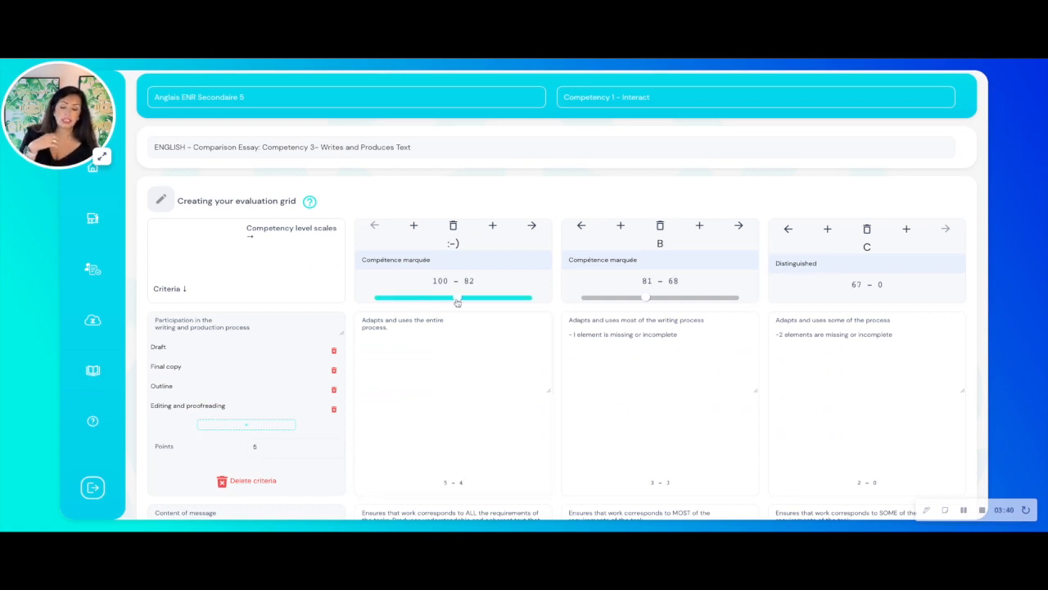
pyautogui.moveTo(647, 300); pyautogui.dragTo(710, 299)
pyautogui.moveTo(458, 298); pyautogui.dragTo(467, 298)
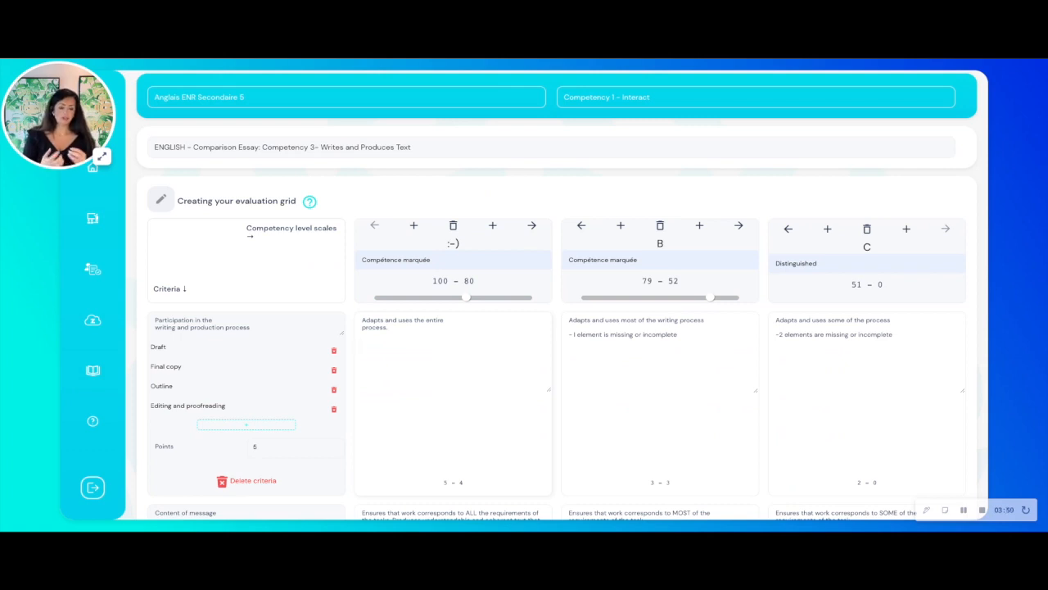
# - Add "BRAVO" to the first criterion's ":-)" description and shorten the criterion name to "Participation in the writing and production"
pyautogui.write('RAVO')
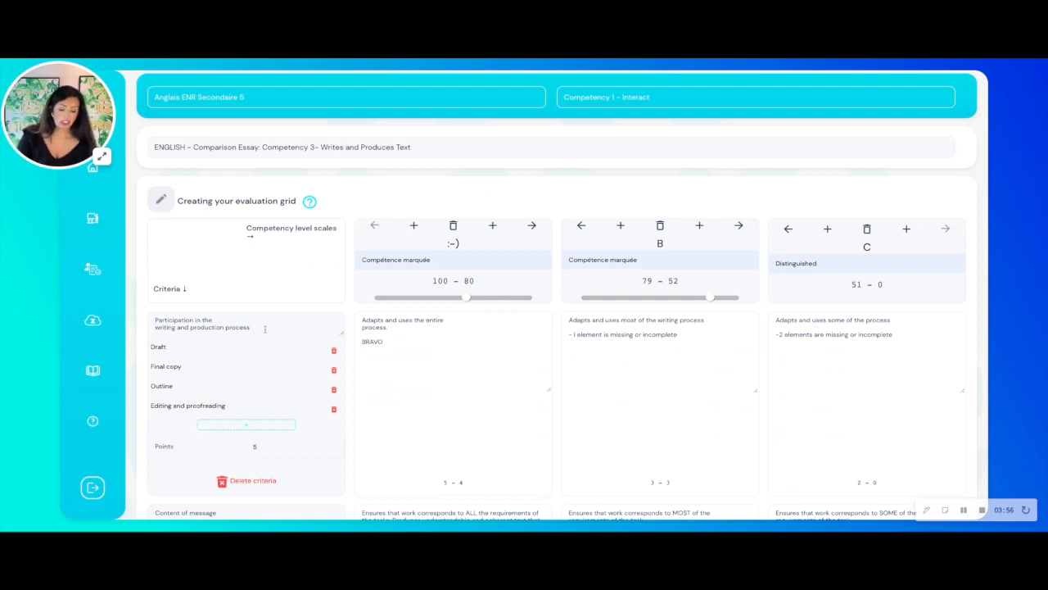
pyautogui.press('BackSpace')
pyautogui.press('BackSpace')
pyautogui.press('BackSpace')
pyautogui.press('BackSpace')
pyautogui.press('BackSpace')
pyautogui.press('BackSpace')
pyautogui.press('BackSpace')
pyautogui.press('BackSpace')
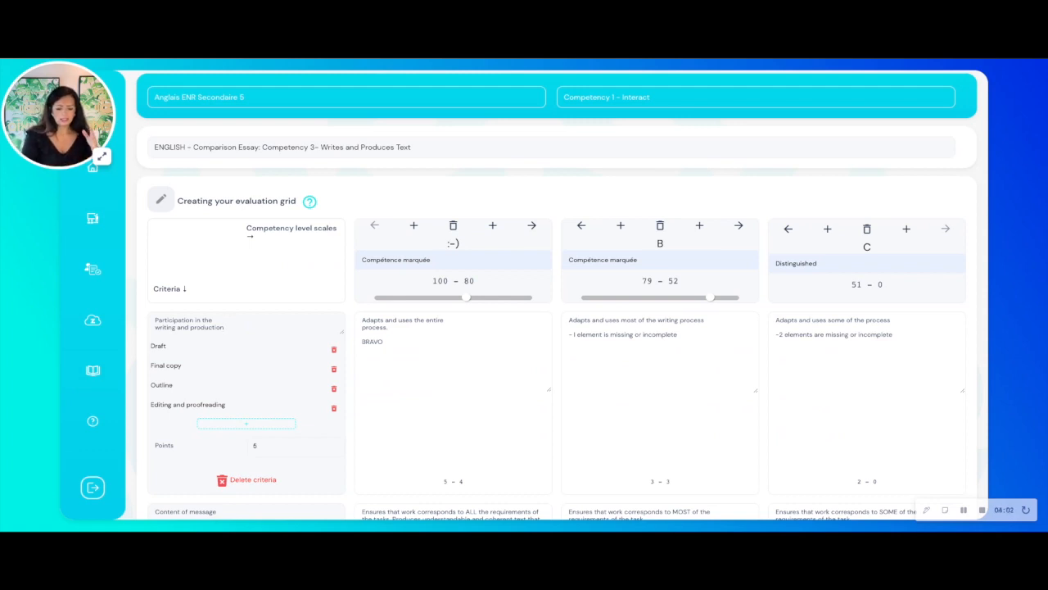
# - Delete the Draft and Final copy elements from the first criterion
pyautogui.click(333, 350)
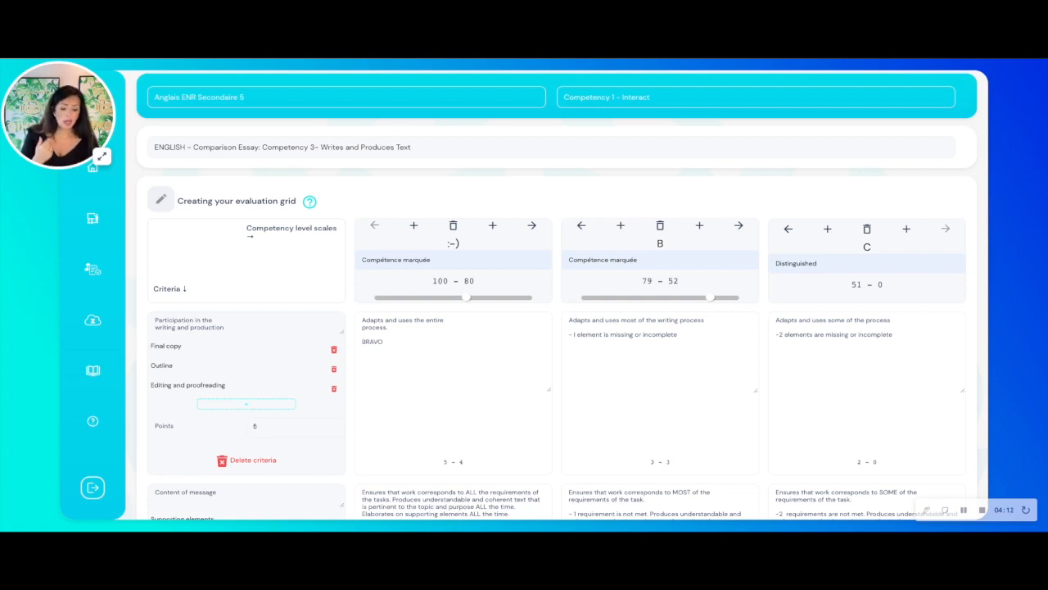
pyautogui.click(334, 350)
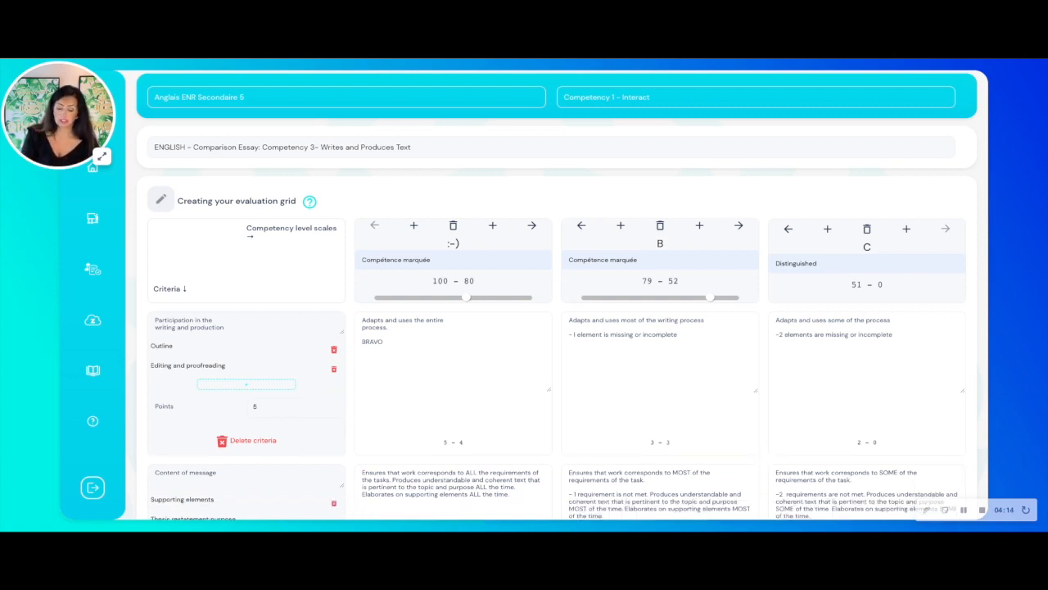
# - Add the observable indicators Publier and READ to the first criterion and set its points to 20
pyautogui.click(210, 384)
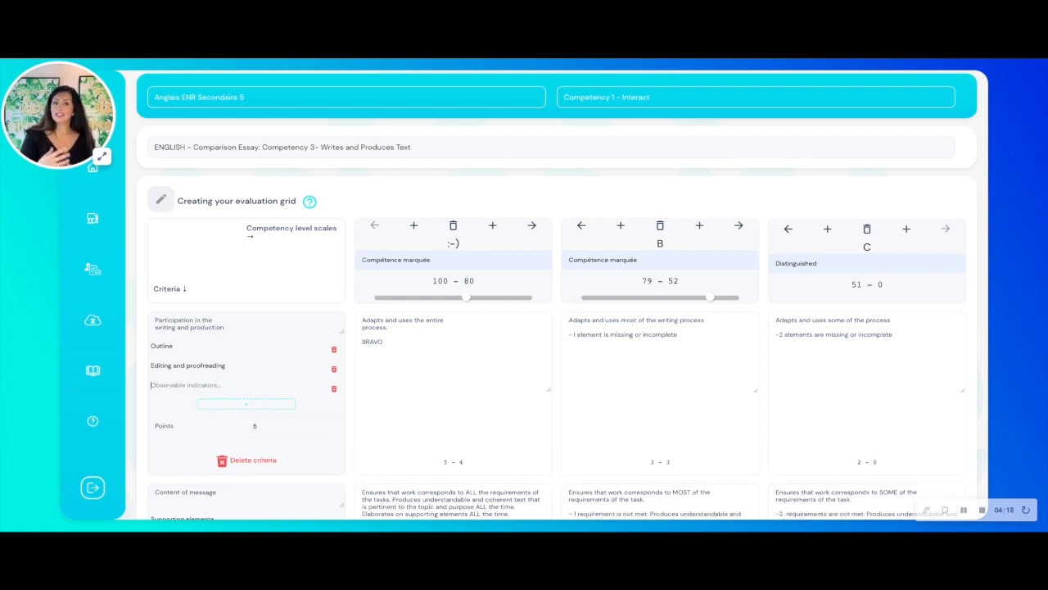
pyautogui.write('b')
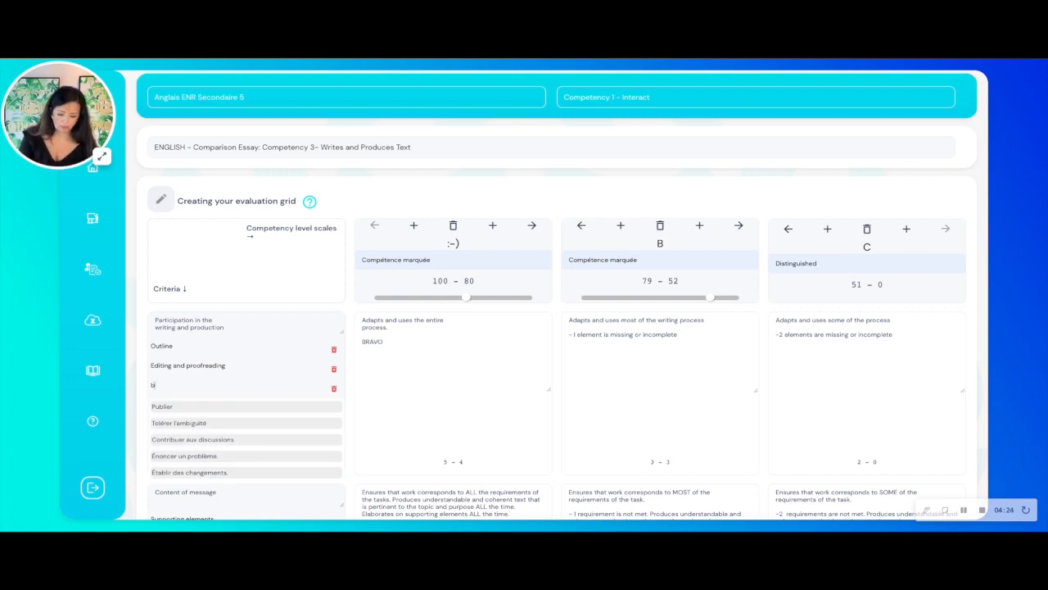
pyautogui.click(216, 405)
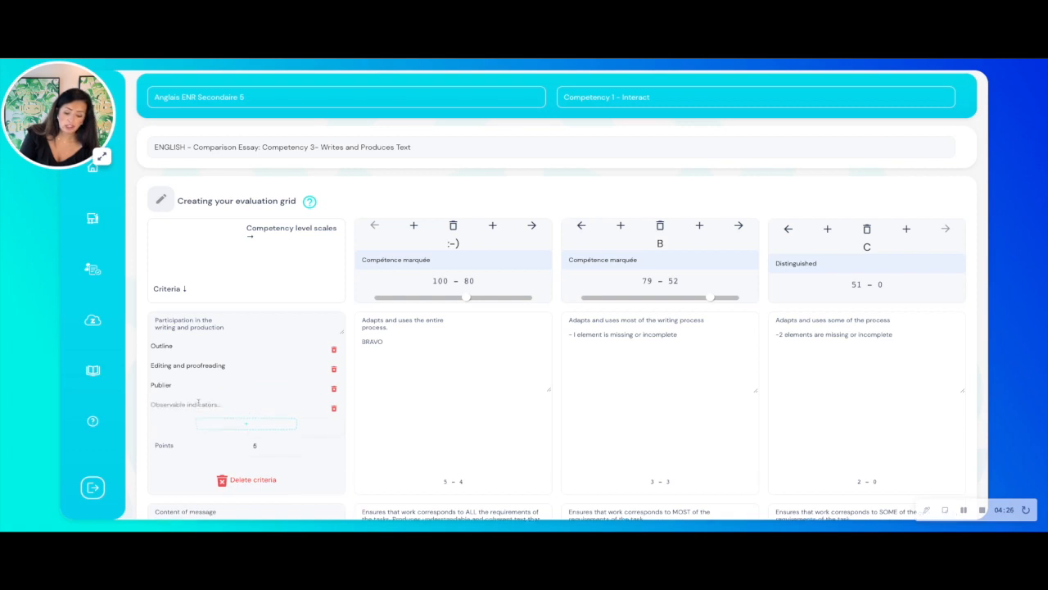
pyautogui.write('REDS')
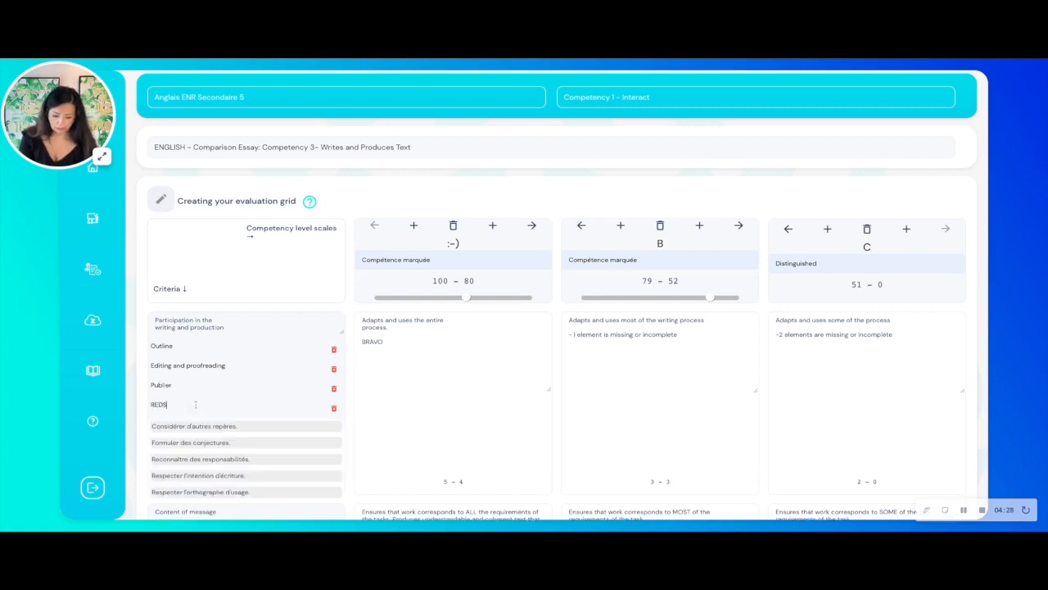
pyautogui.press('BackSpace')
pyautogui.press('BackSpace')
pyautogui.write('AD')
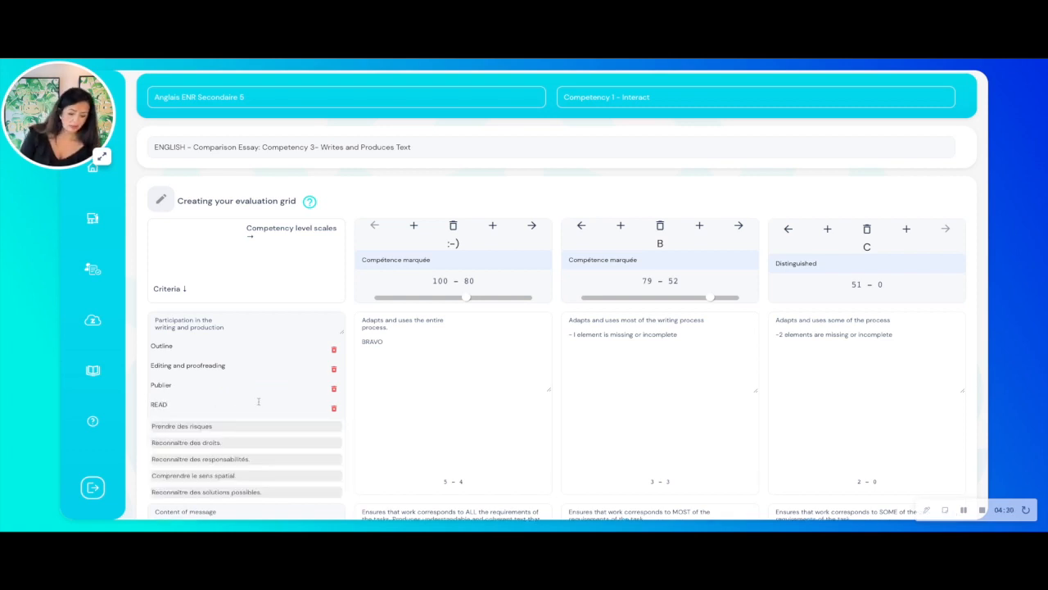
pyautogui.click(377, 420)
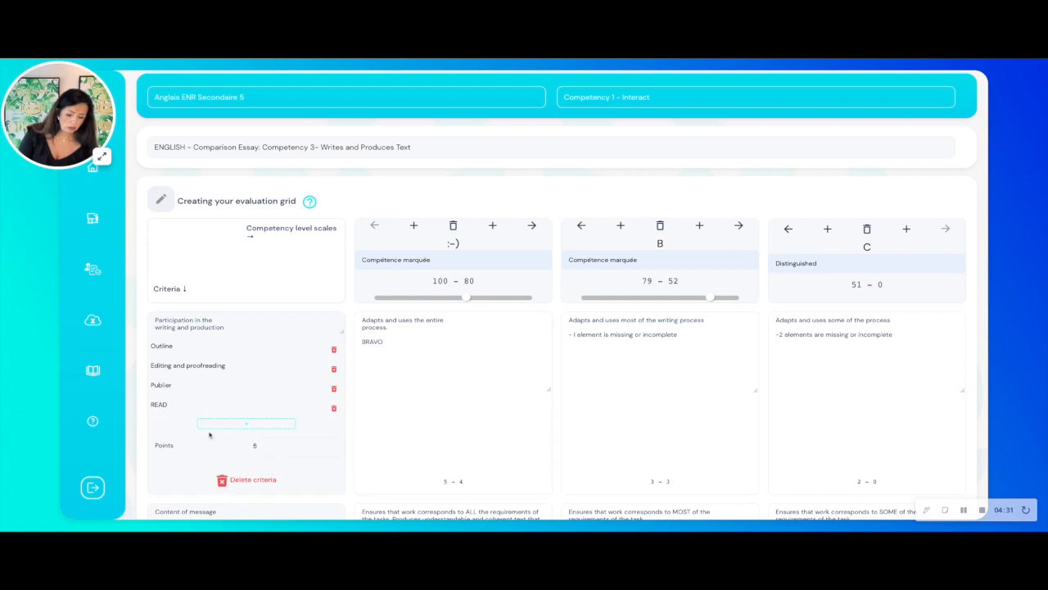
pyautogui.click(300, 454)
pyautogui.write('20')
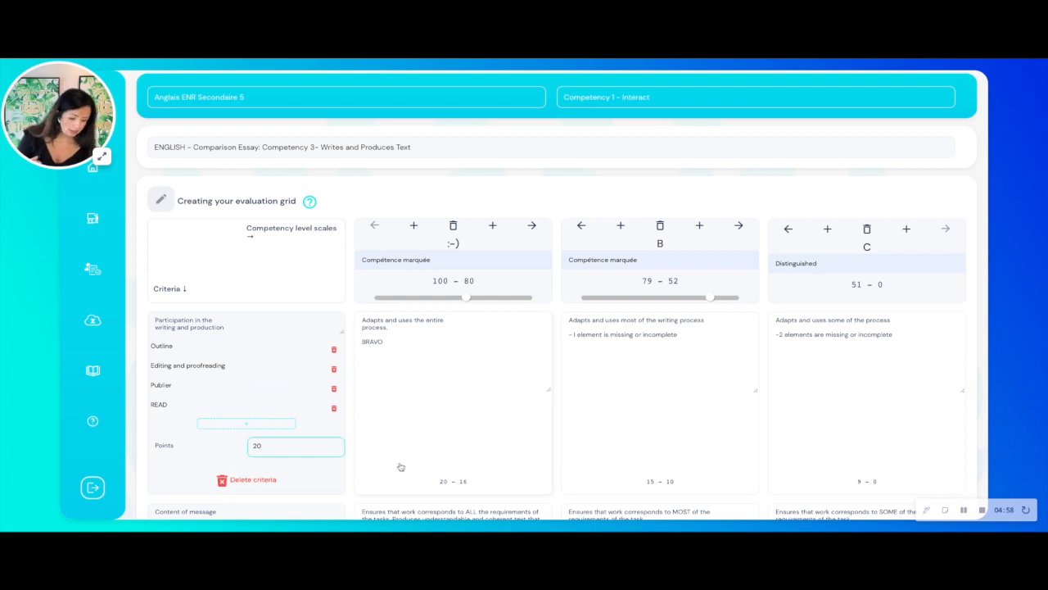
# - Delete the "Formulation of the message (Targeted grammar)" criterion from the evaluation grid
pyautogui.scroll(-10, 400, 467)
pyautogui.scroll(-1, 399, 467)
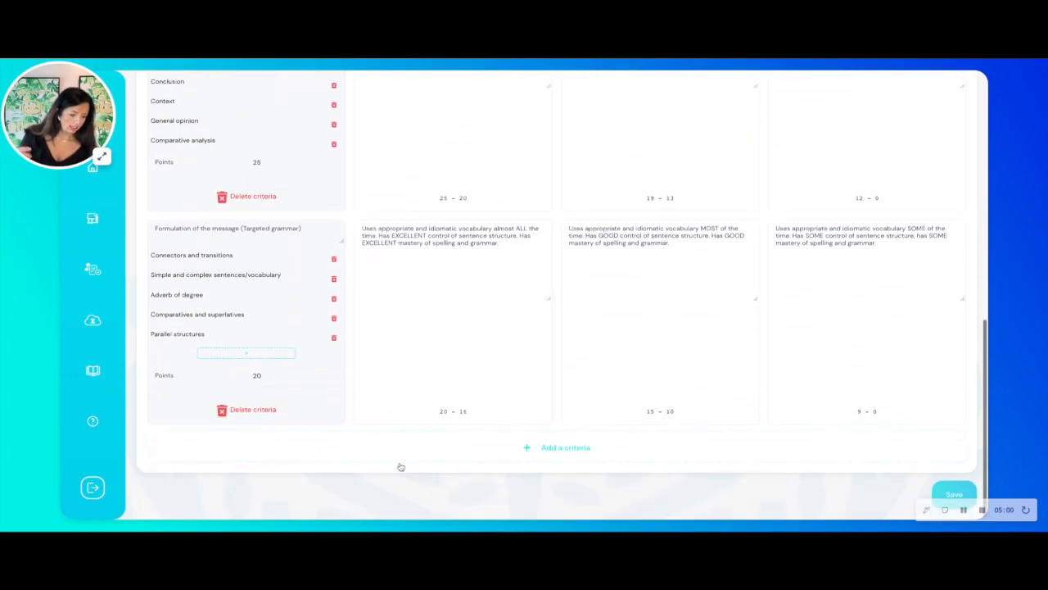
pyautogui.click(268, 415)
# - Add an empty criterion at the end of the evaluation grid and delete it again
pyautogui.click(525, 448)
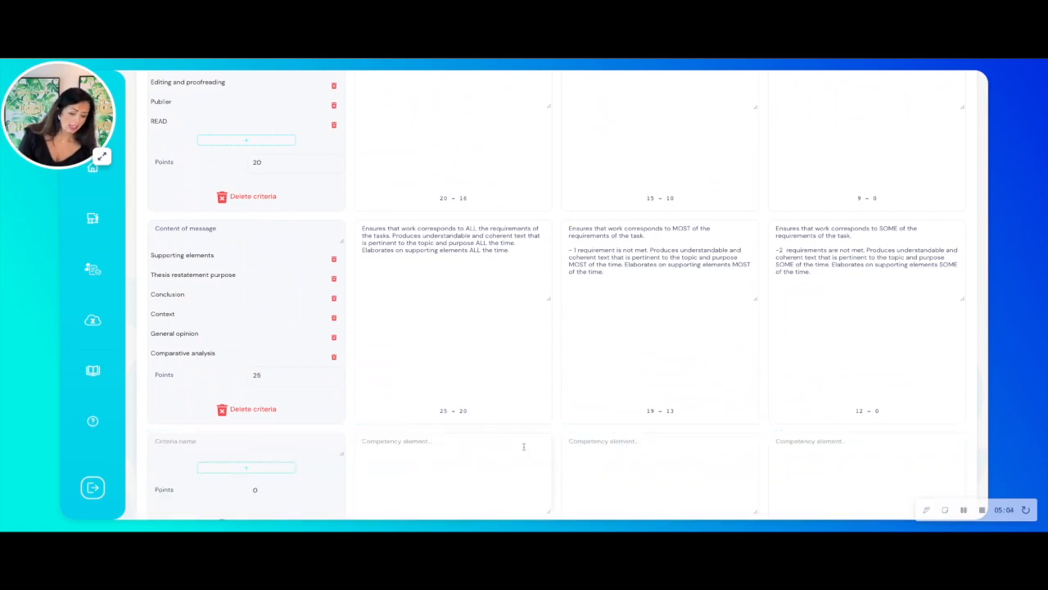
pyautogui.scroll(-3, 524, 446)
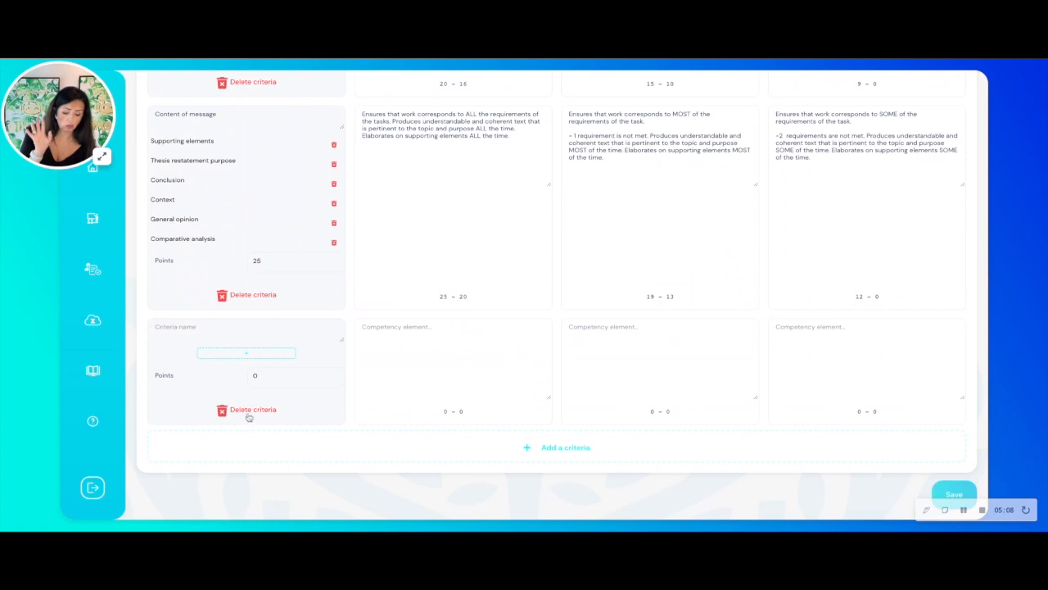
pyautogui.click(257, 414)
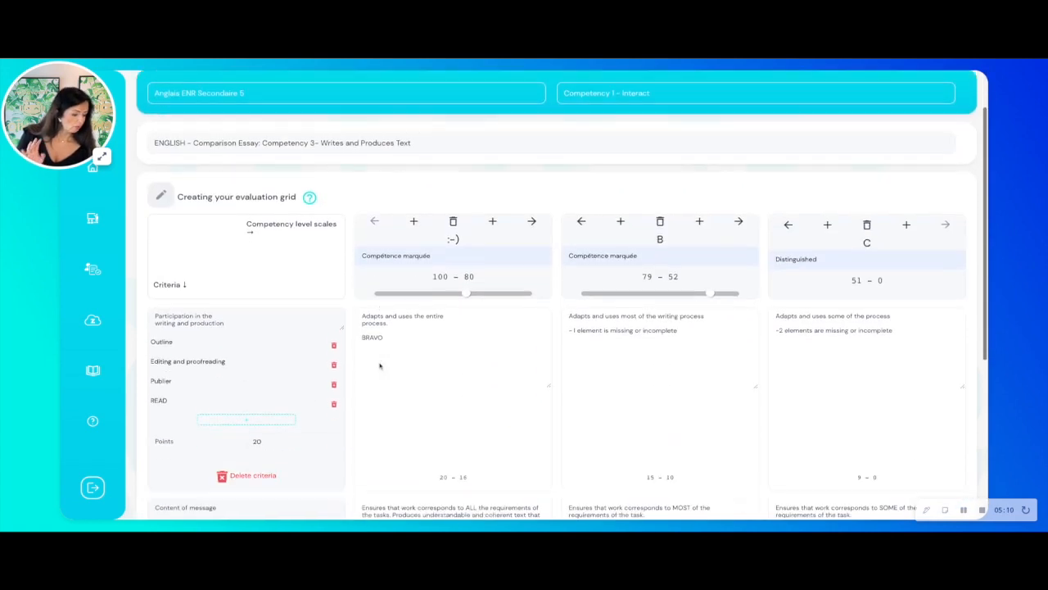
# - Save the customised Comparison Essay rubric
pyautogui.scroll(-4, 379, 366)
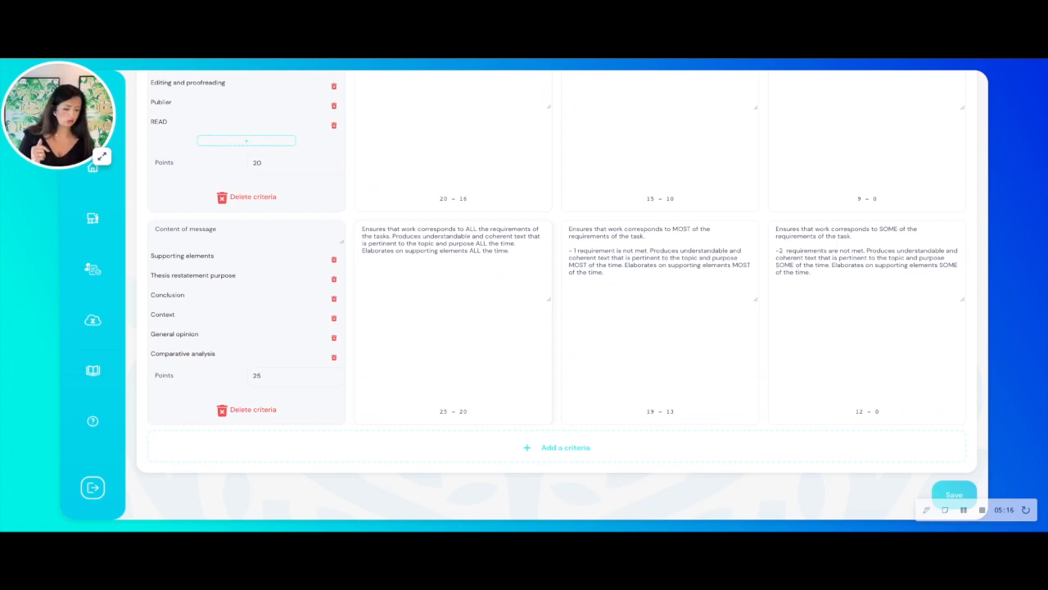
pyautogui.click(956, 495)
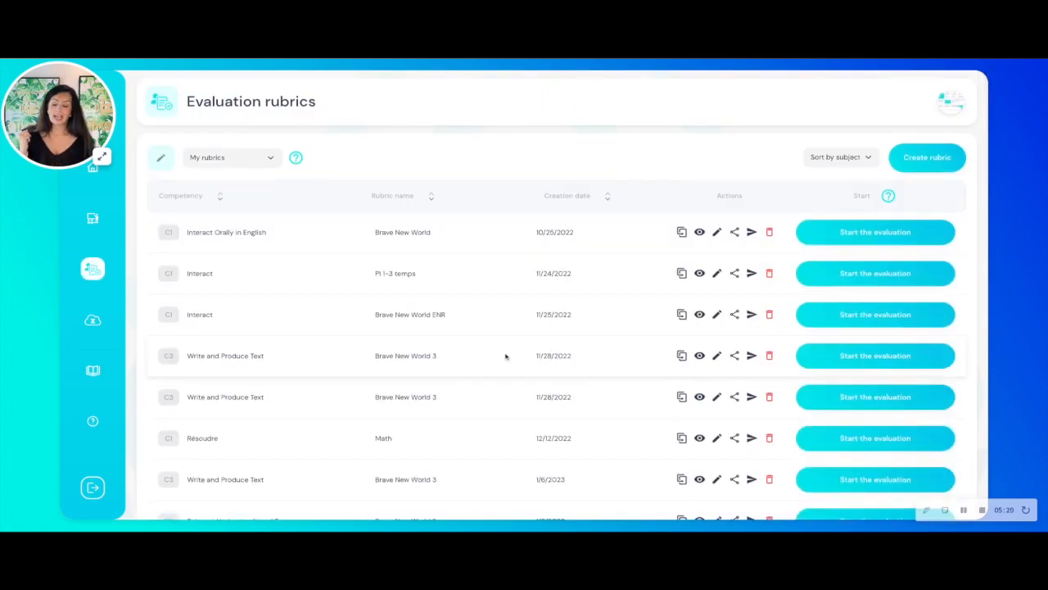